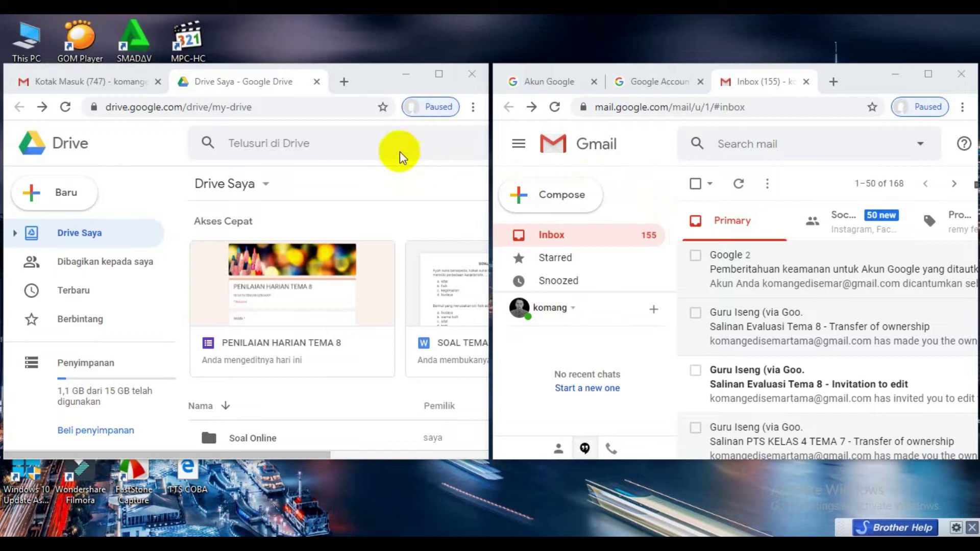
# Maximize the Google Drive window and open the "Belajar Di Rumah" folder in Drive Saya
pyautogui.scroll(-3, 333, 238)
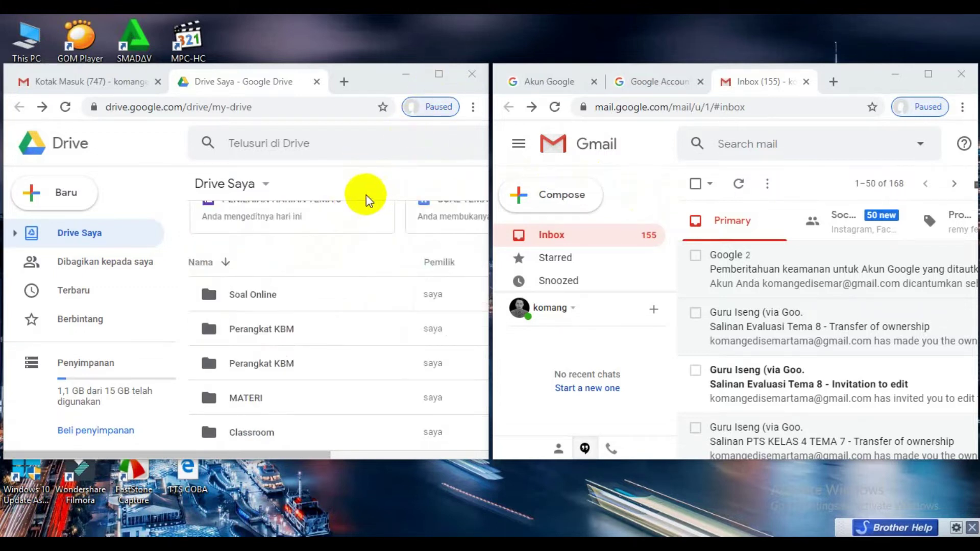
pyautogui.scroll(-2, 329, 284)
pyautogui.scroll(-2, 323, 346)
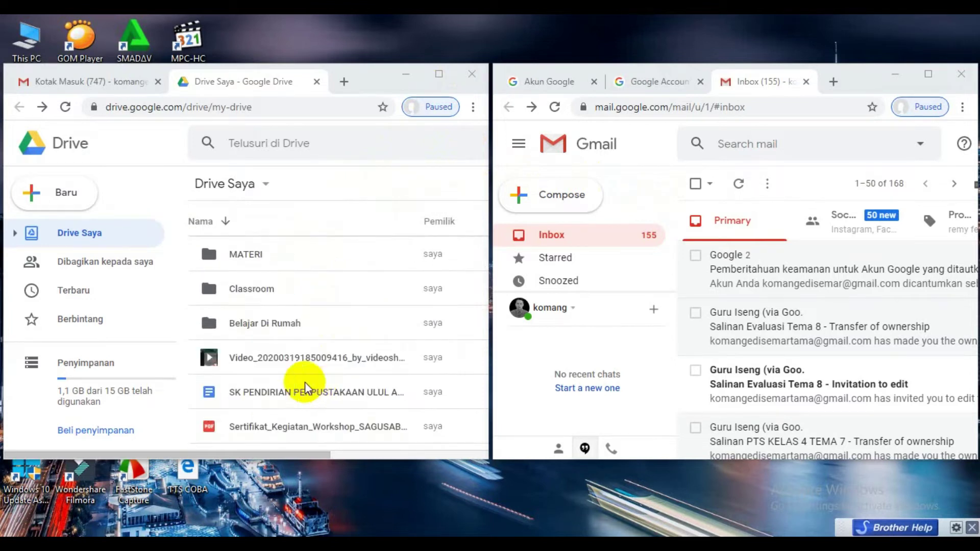
pyautogui.click(438, 74)
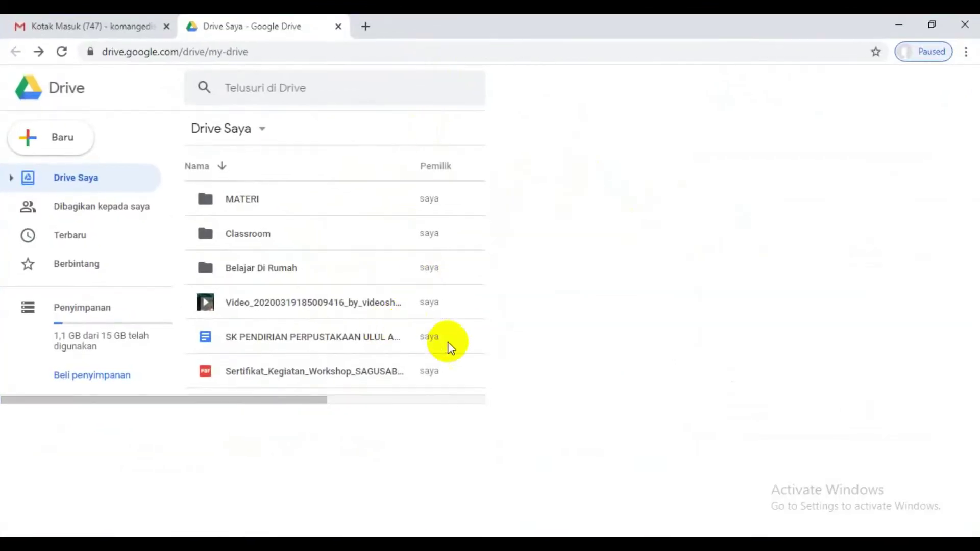
pyautogui.scroll(2, 284, 284)
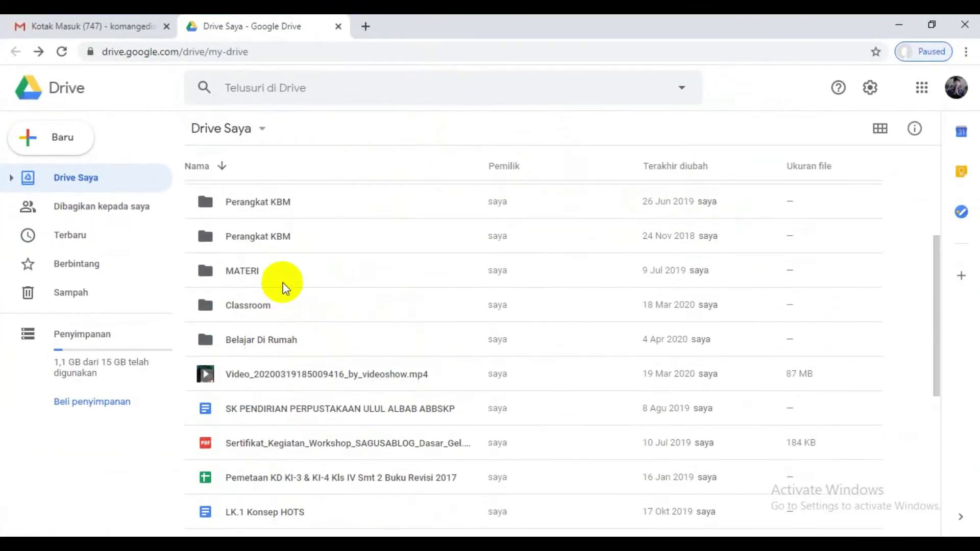
pyautogui.doubleClick(295, 338)
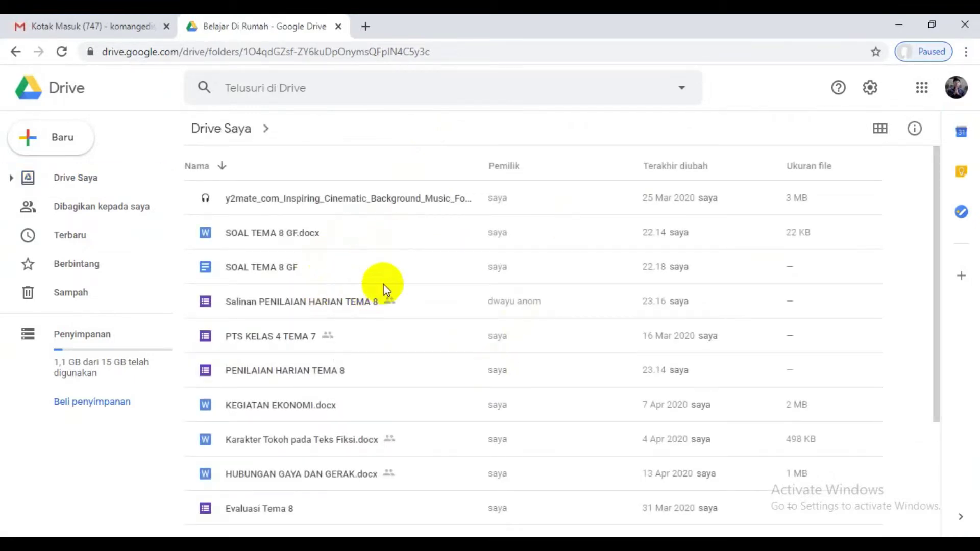
# Make a copy of the "PENILAIAN HARIAN TEMA 8" form in the Belajar Di Rumah folder
pyautogui.scroll(-3, 323, 262)
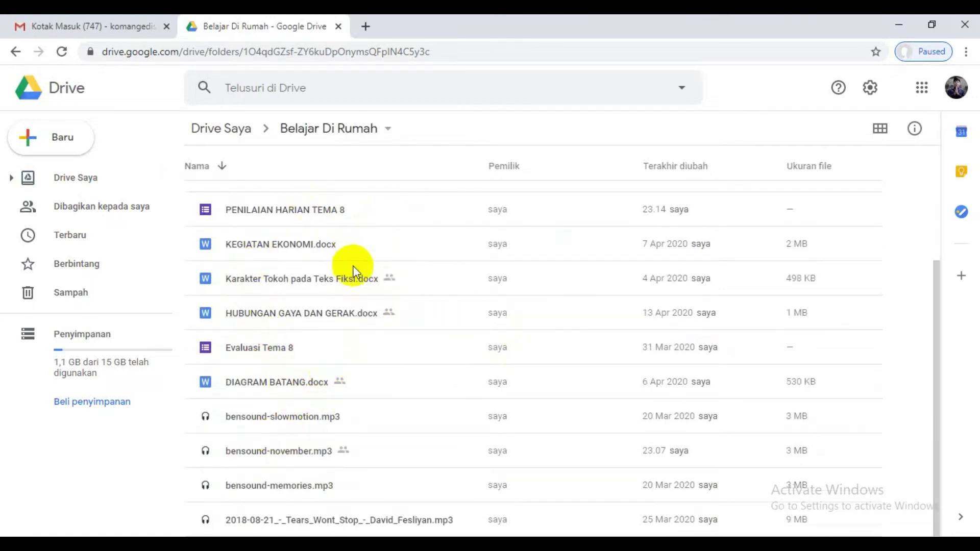
pyautogui.scroll(3, 351, 298)
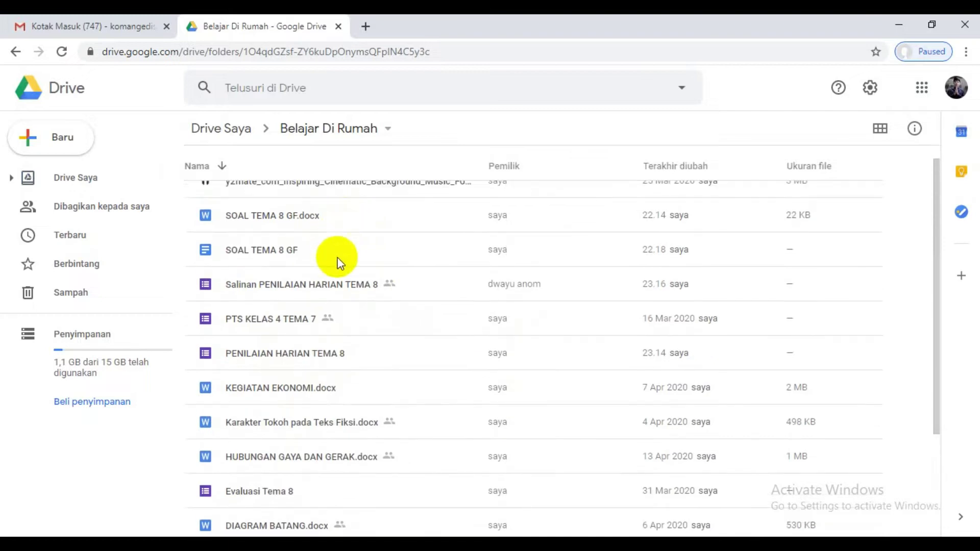
pyautogui.click(363, 351)
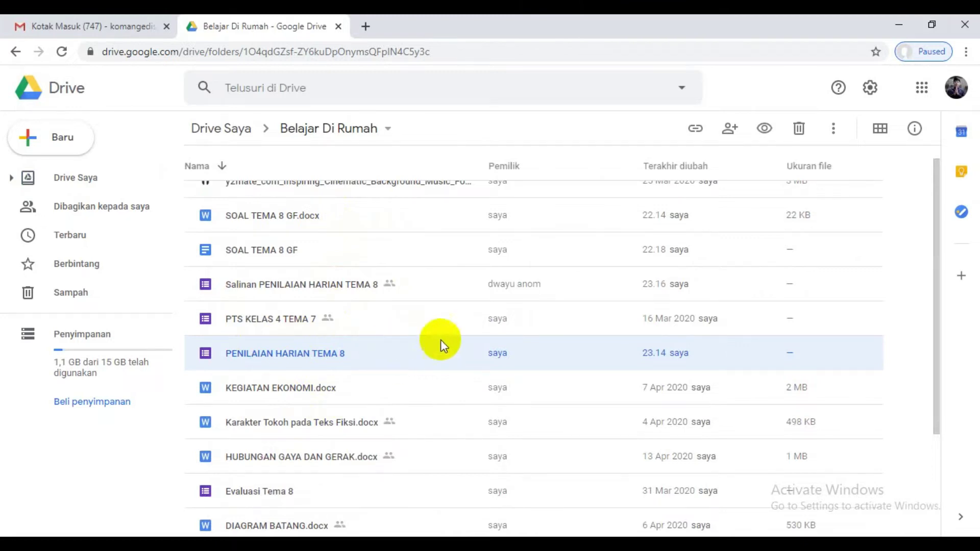
pyautogui.rightClick(348, 358)
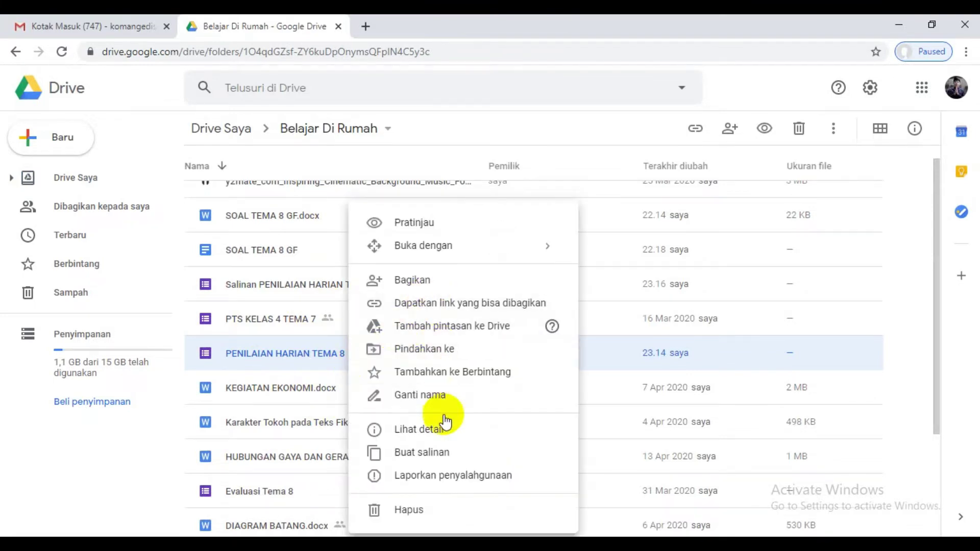
pyautogui.click(408, 454)
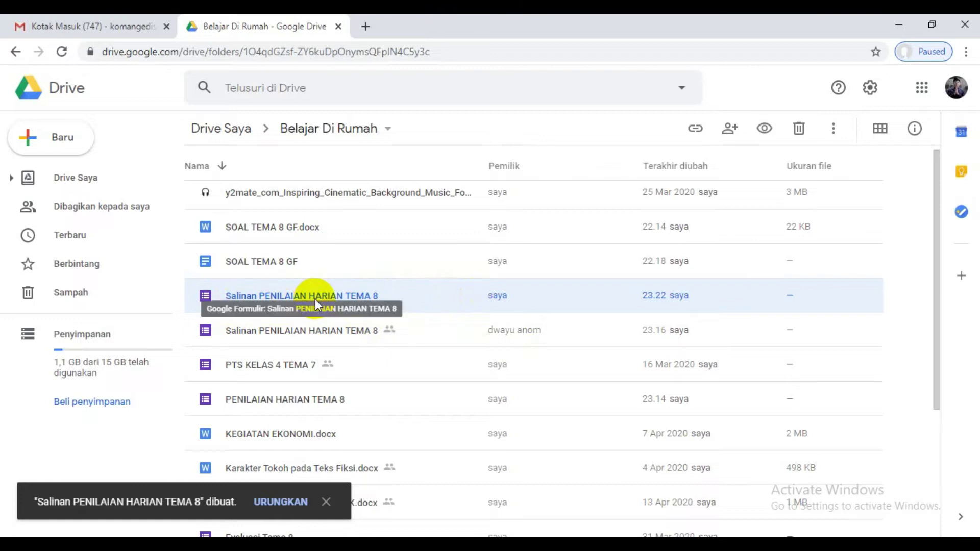
# Open the "Salinan PENILAIAN HARIAN TEMA 8" form copy and bring up its collaborator sharing settings
pyautogui.doubleClick(405, 298)
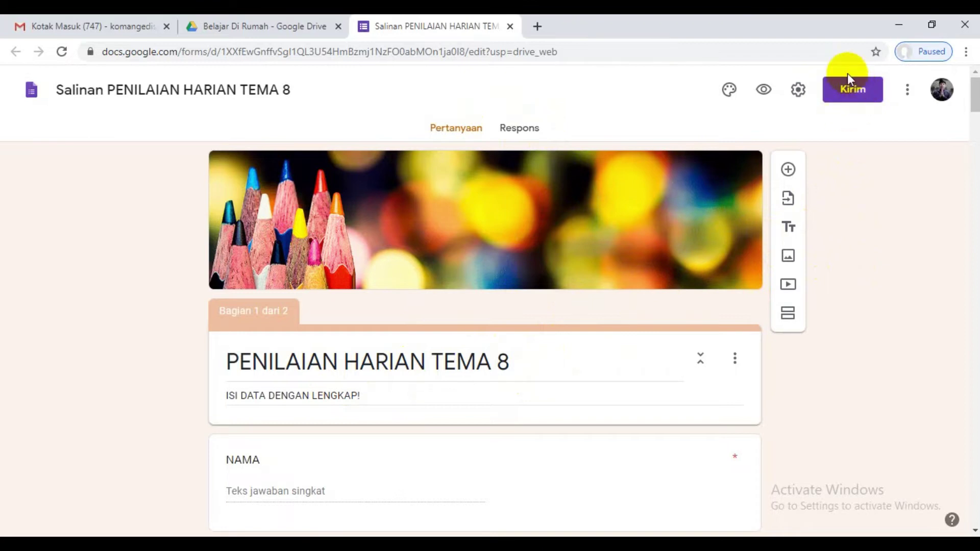
pyautogui.click(848, 95)
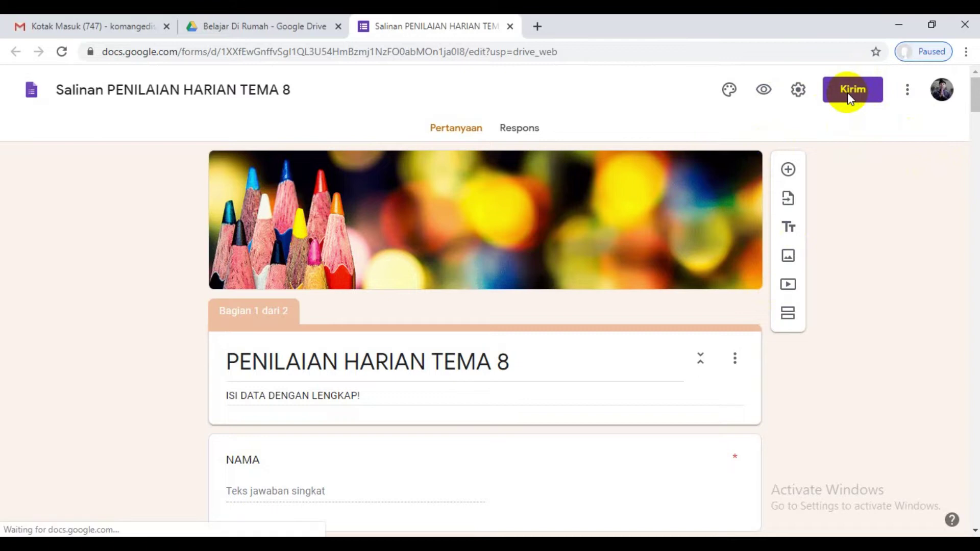
pyautogui.scroll(-10, 735, 267)
pyautogui.scroll(-3, 666, 249)
pyautogui.scroll(15, 666, 250)
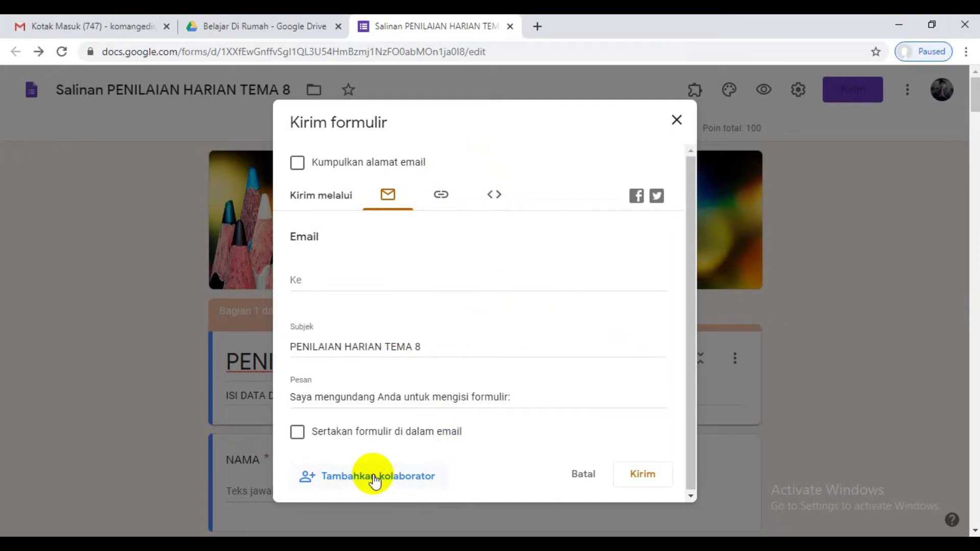
pyautogui.click(374, 476)
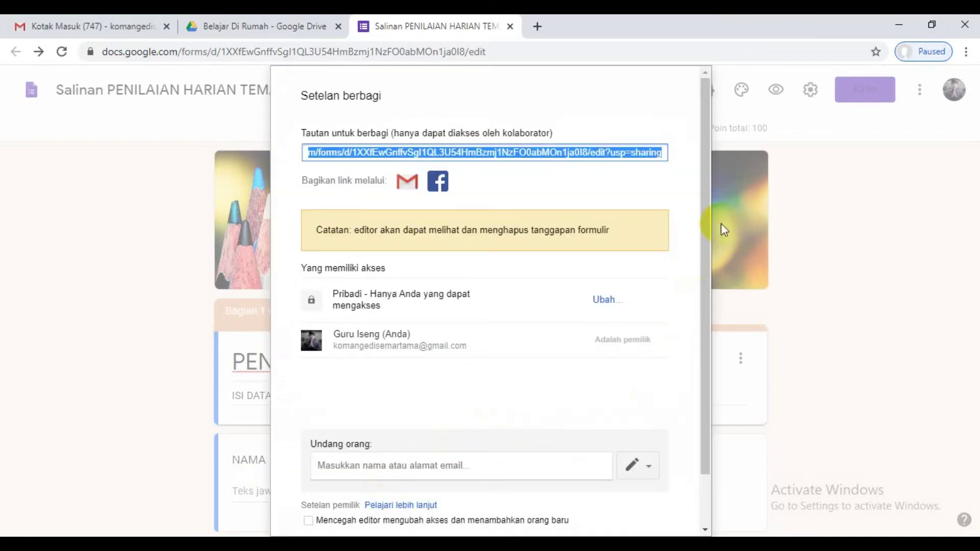
# Invite the second Gmail account as an editor of the form by choosing its suggested e-mail address
pyautogui.moveTo(706, 146); pyautogui.dragTo(706, 212)
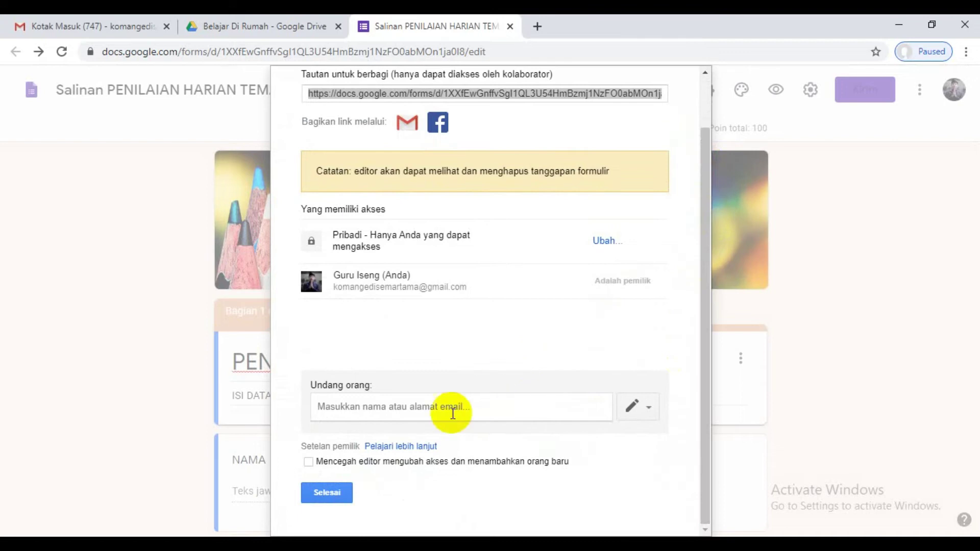
pyautogui.click(384, 406)
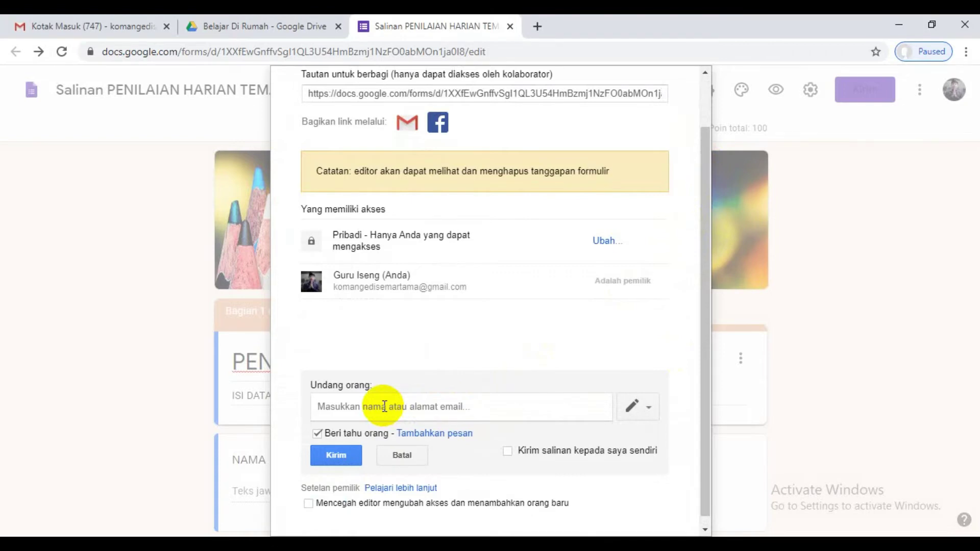
pyautogui.write('ko')
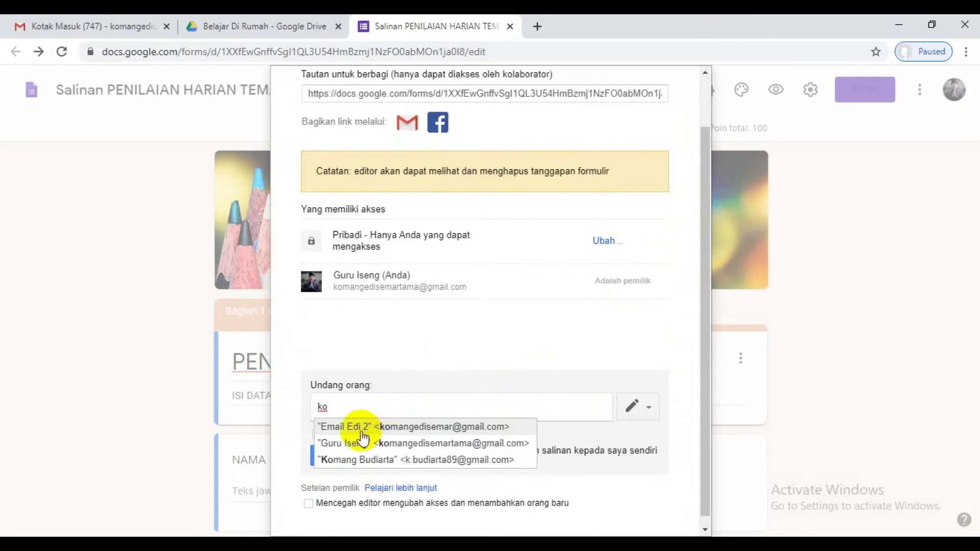
pyautogui.click(360, 433)
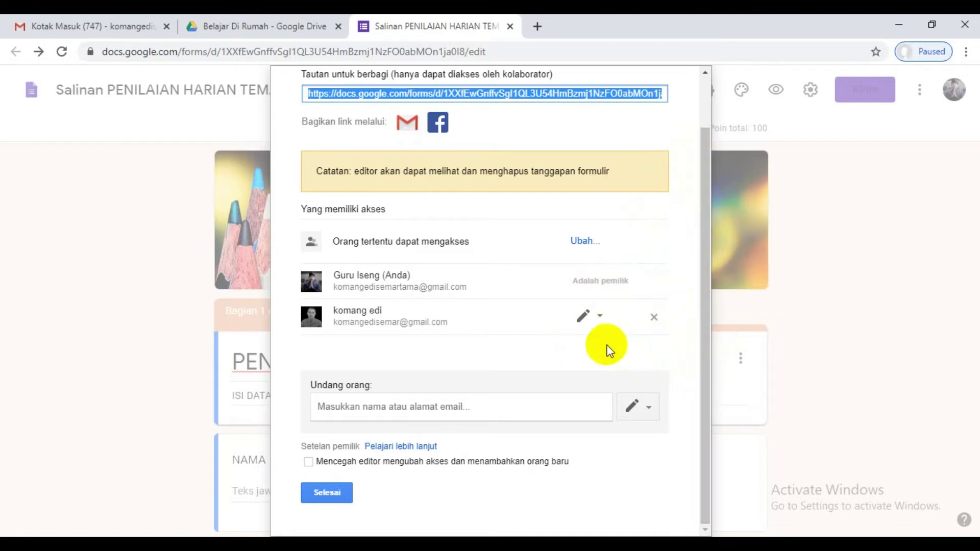
# Make the invited collaborator the form's owner (Adalah pemilik), save the change and confirm the ownership transfer
pyautogui.click(601, 318)
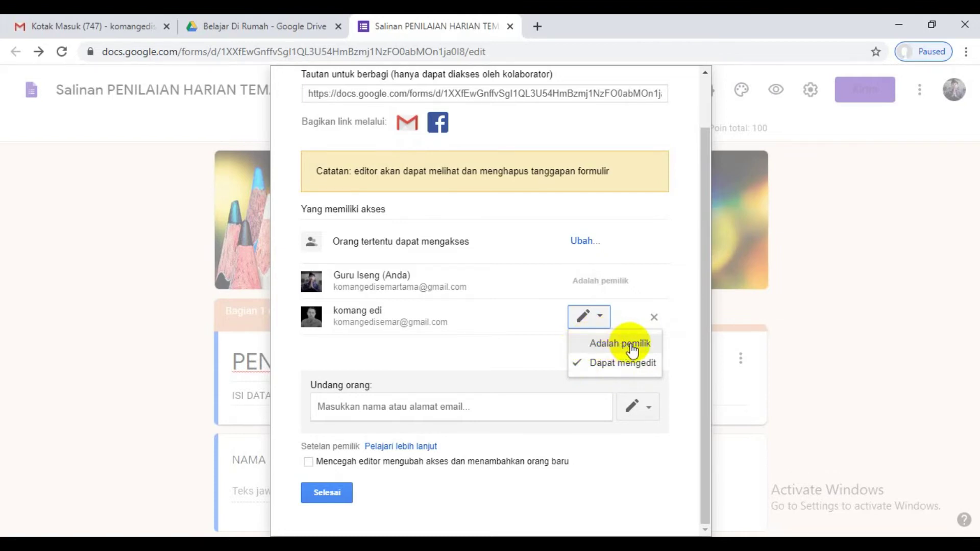
pyautogui.click(583, 347)
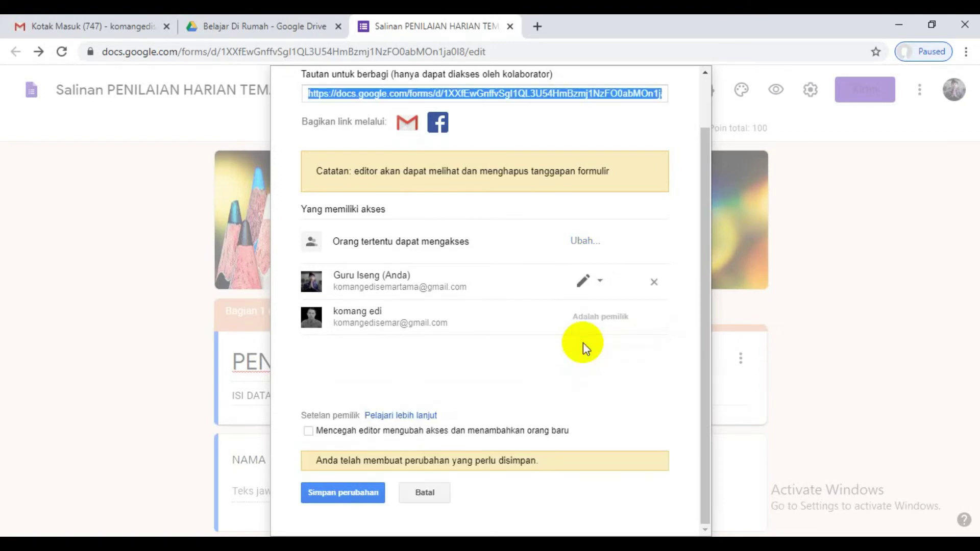
pyautogui.click(350, 491)
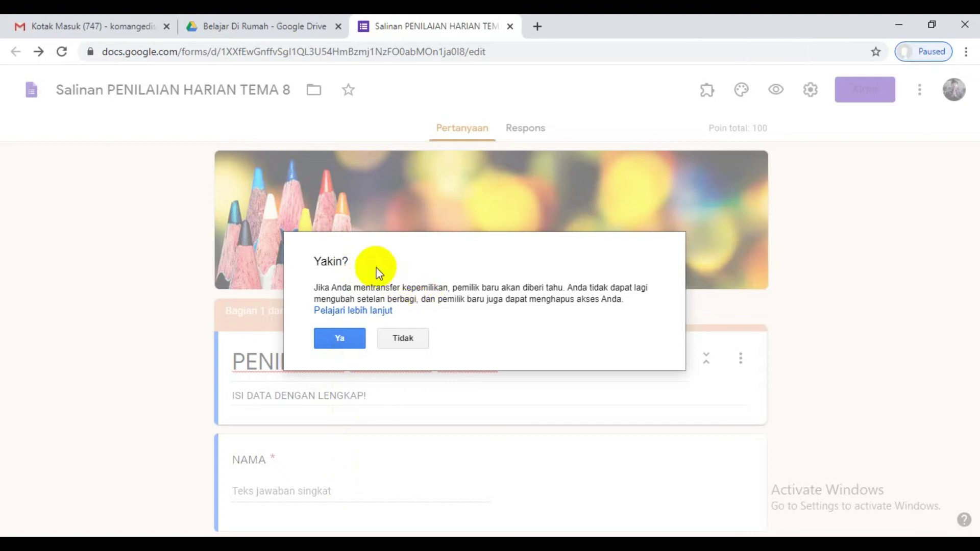
pyautogui.click(342, 347)
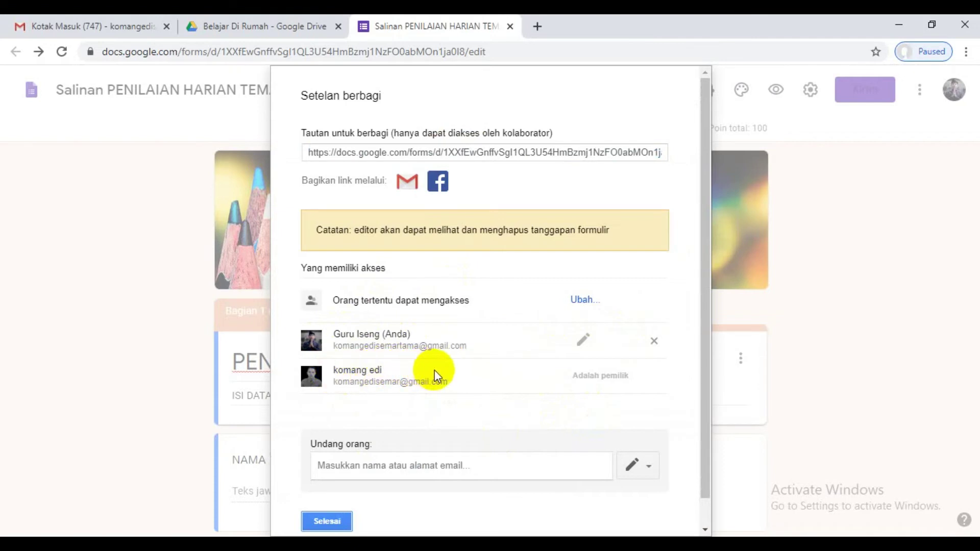
pyautogui.moveTo(587, 377)
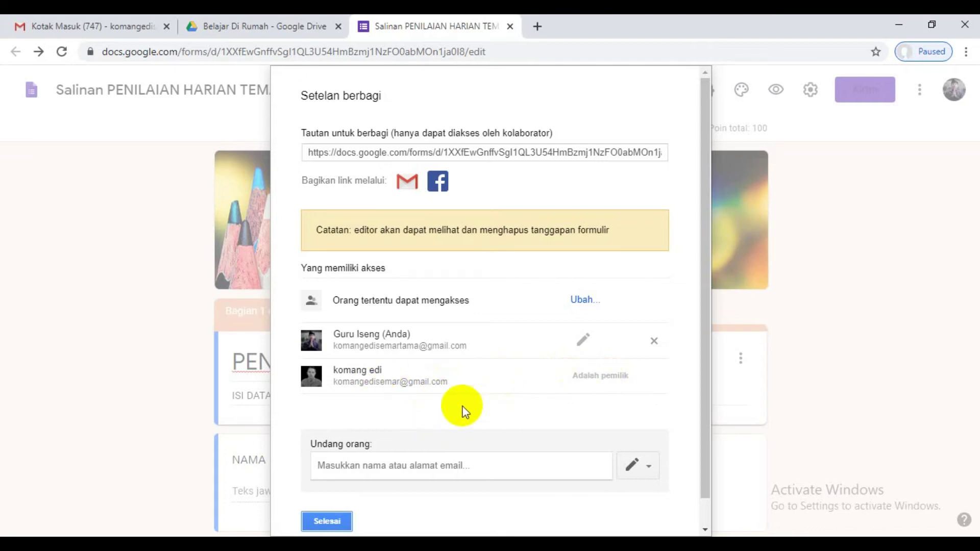
# Switch to the recipient's Gmail window, maximize it and read the "Salinan PENILAIAN HARIAN TEMA 8 - Invitation to edit" message
pyautogui.click(932, 25)
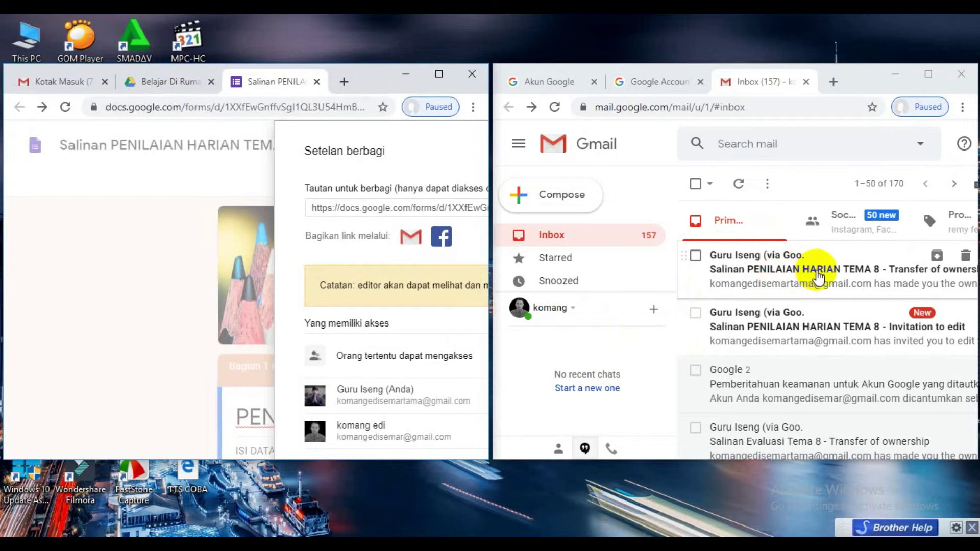
pyautogui.click(928, 74)
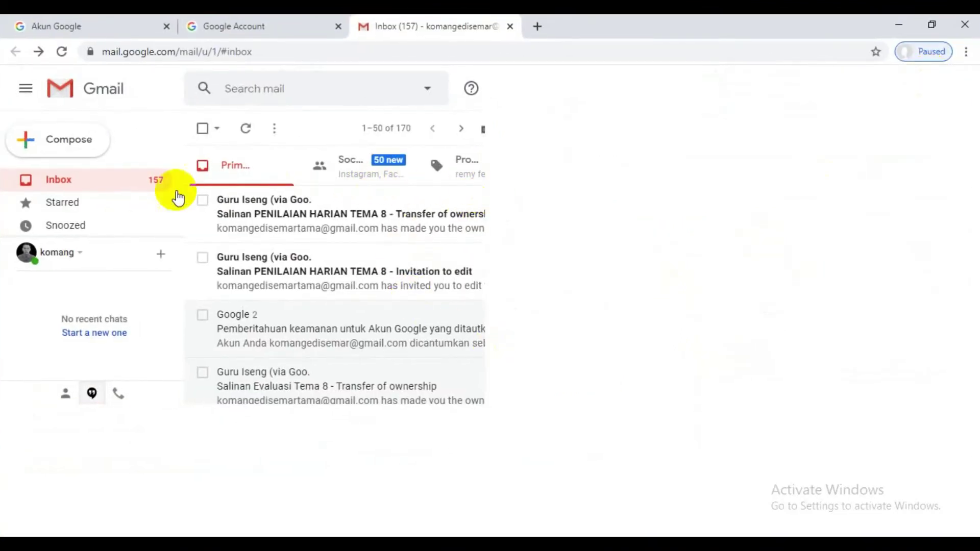
pyautogui.click(93, 180)
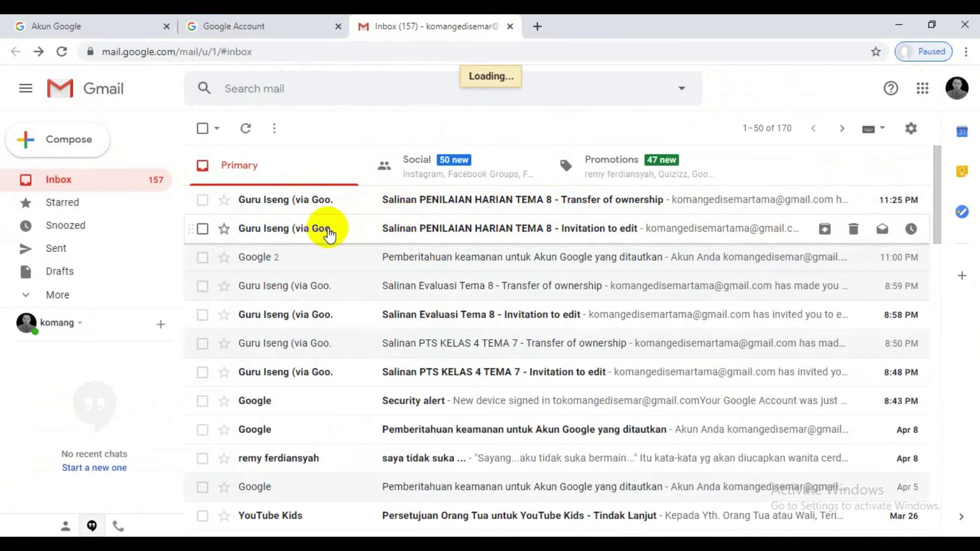
pyautogui.click(329, 235)
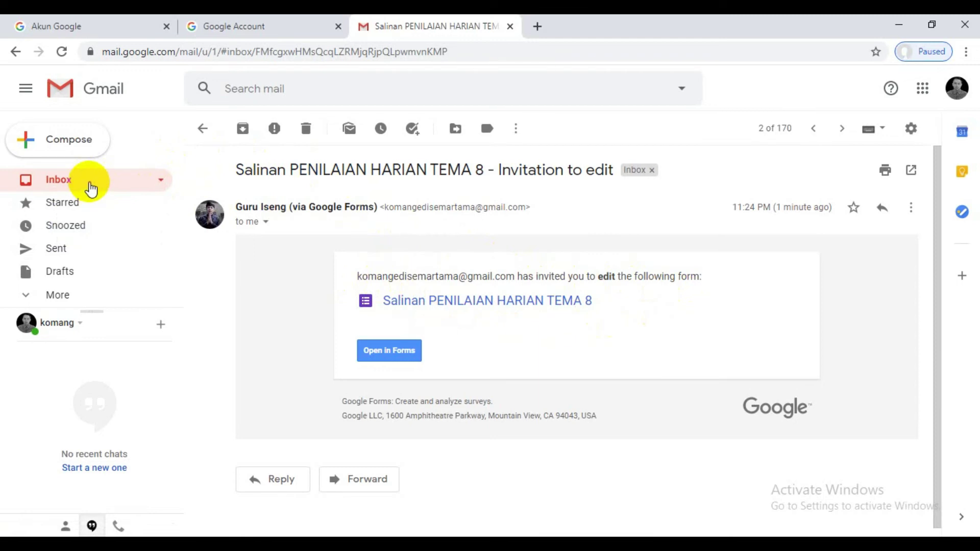
# Open the "Salinan PENILAIAN HARIAN TEMA 8 - Transfer of ownership" message from the inbox and open the form linked in it
pyautogui.click(90, 185)
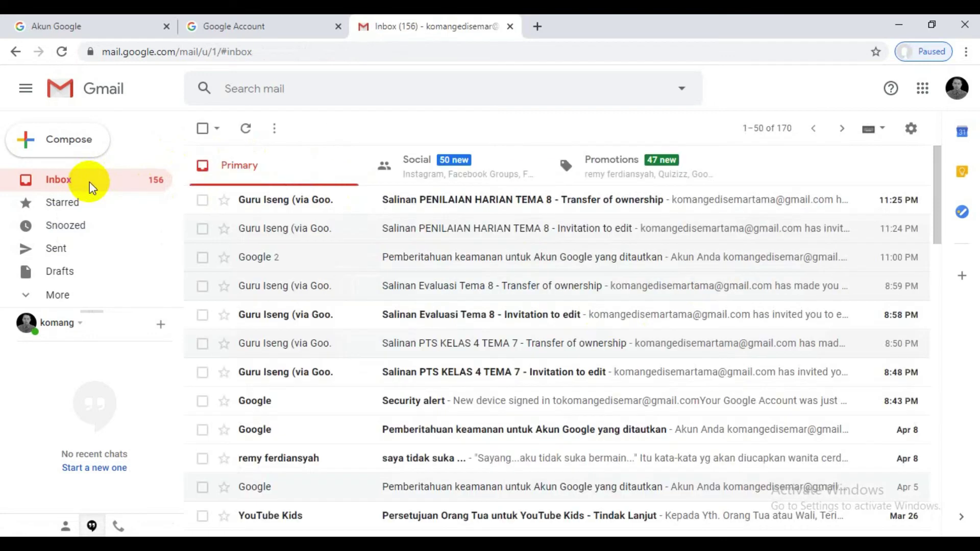
pyautogui.click(419, 202)
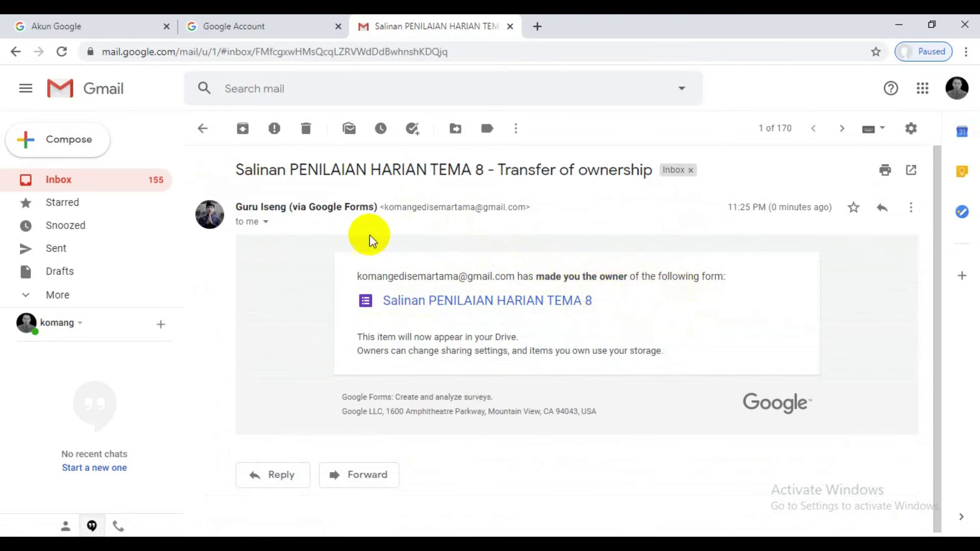
pyautogui.click(458, 302)
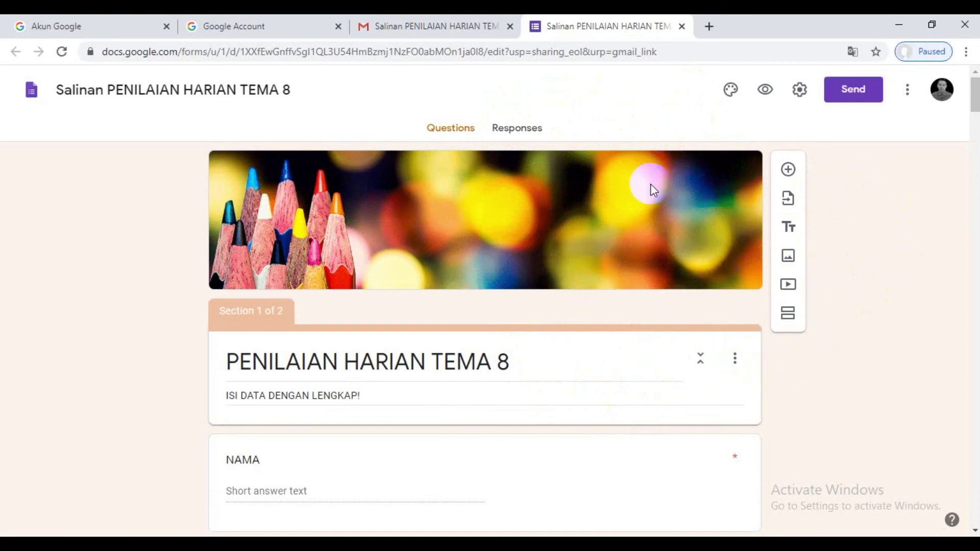
pyautogui.click(673, 262)
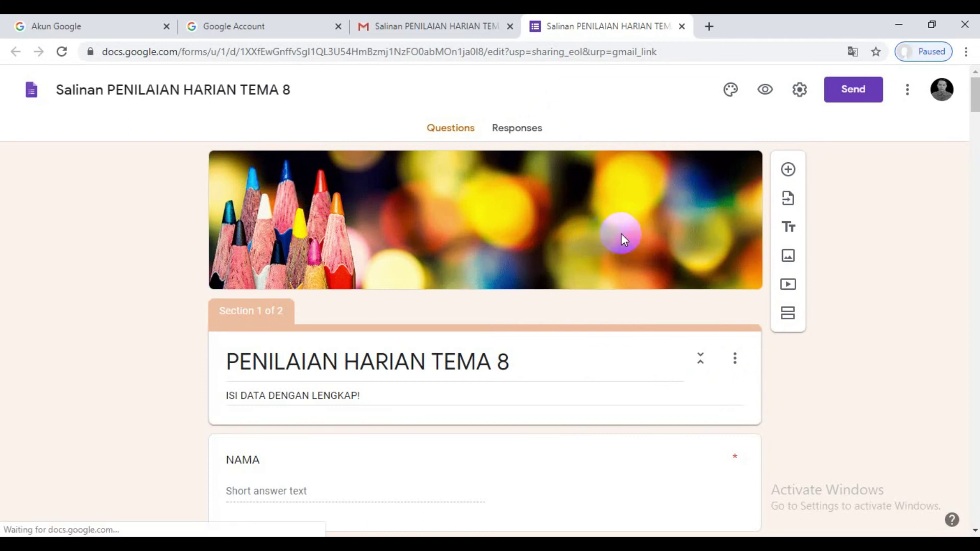
# Open the form's collaborator sharing settings from the new owner's account, dismissing the alert, and show the access list
pyautogui.click(858, 94)
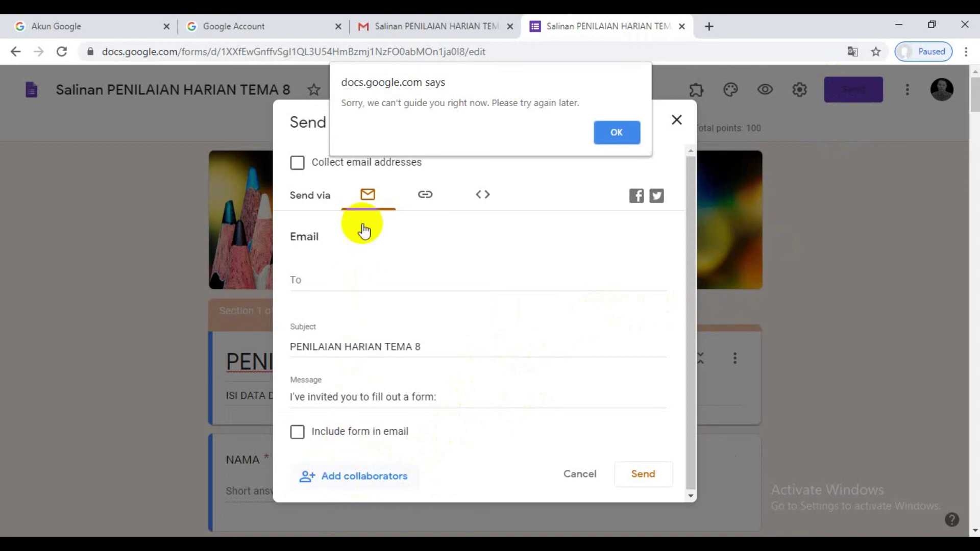
pyautogui.click(610, 131)
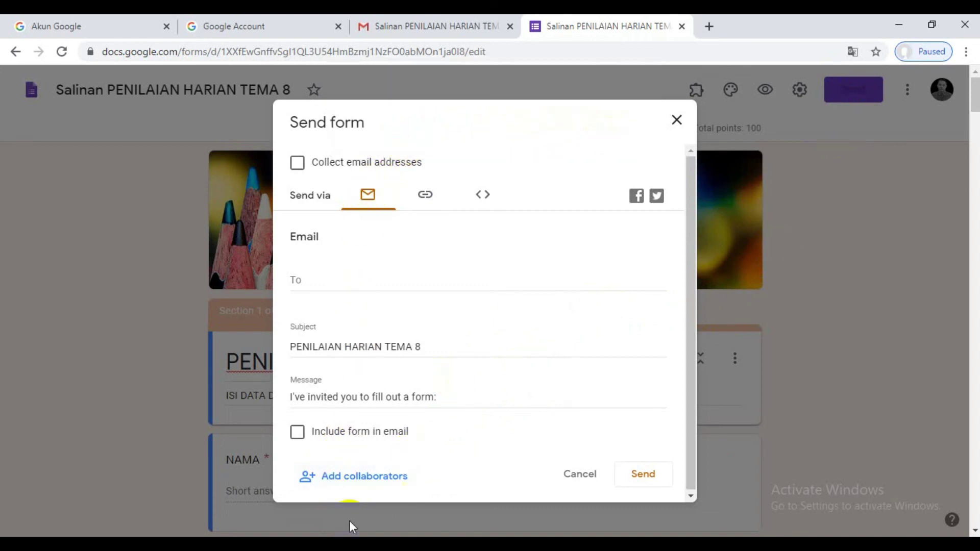
pyautogui.click(309, 475)
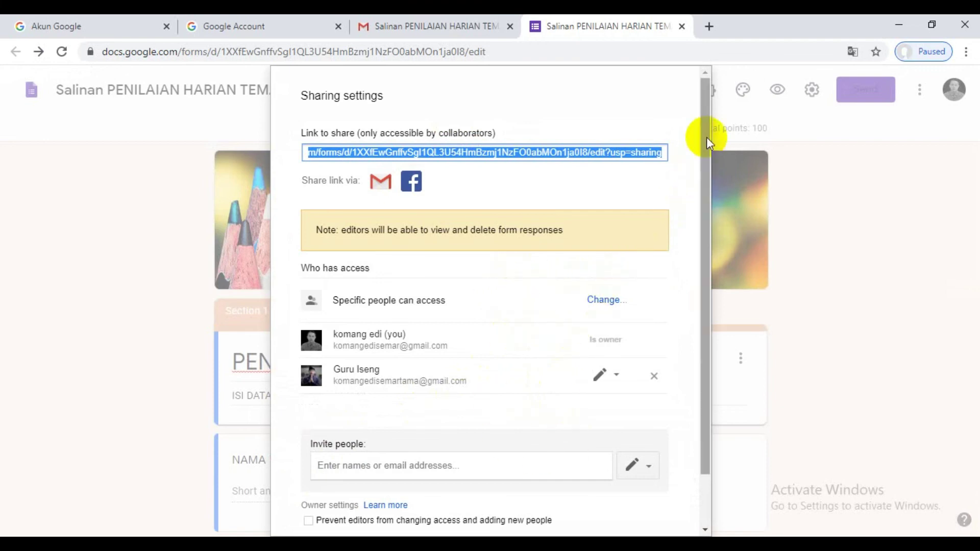
pyautogui.moveTo(706, 137); pyautogui.dragTo(708, 210)
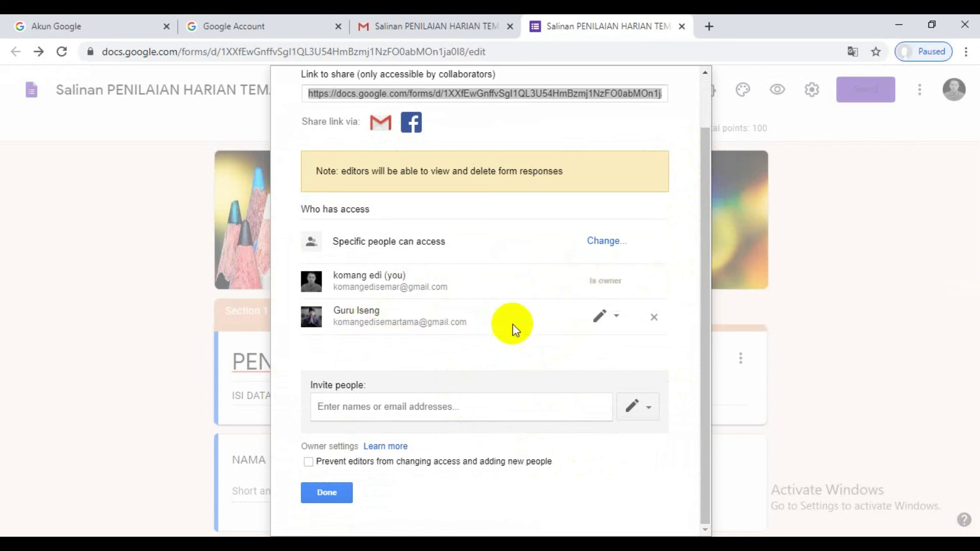
# Check the former owner's role options without changing them, remove that collaborator from the form's access list and save the change
pyautogui.click(615, 317)
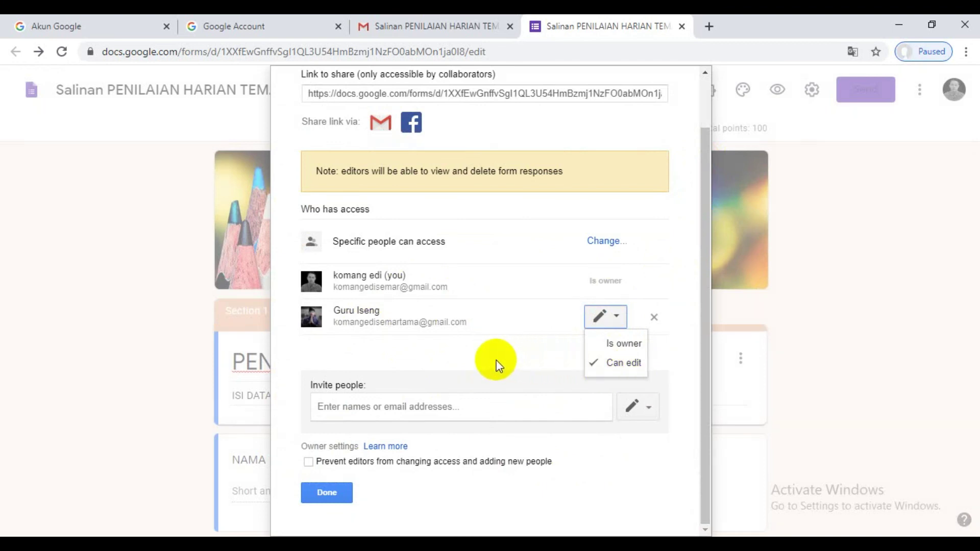
pyautogui.click(459, 362)
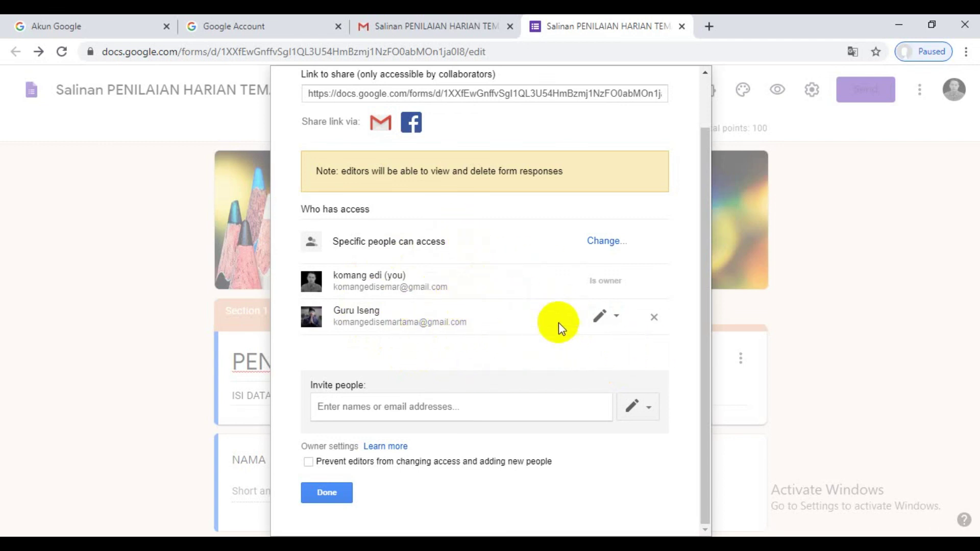
pyautogui.click(655, 322)
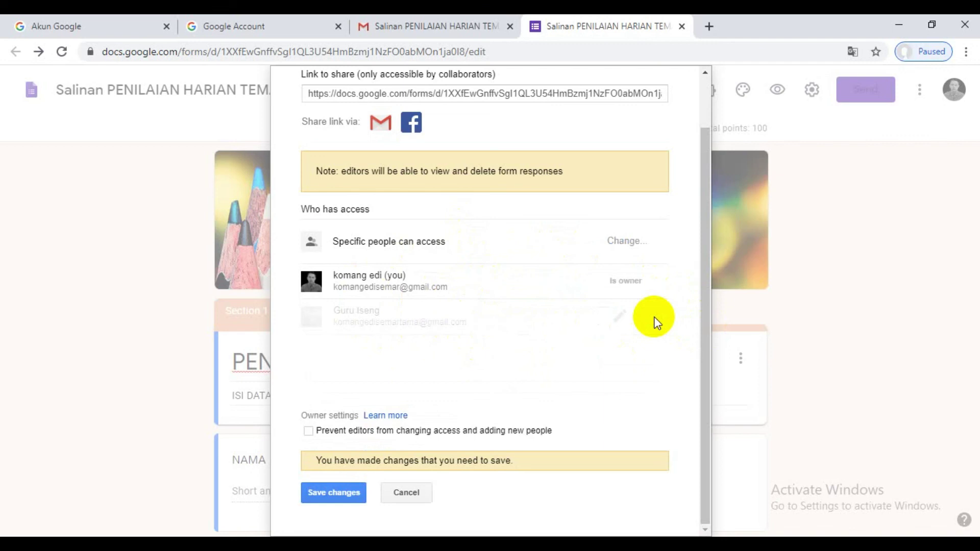
pyautogui.click(337, 494)
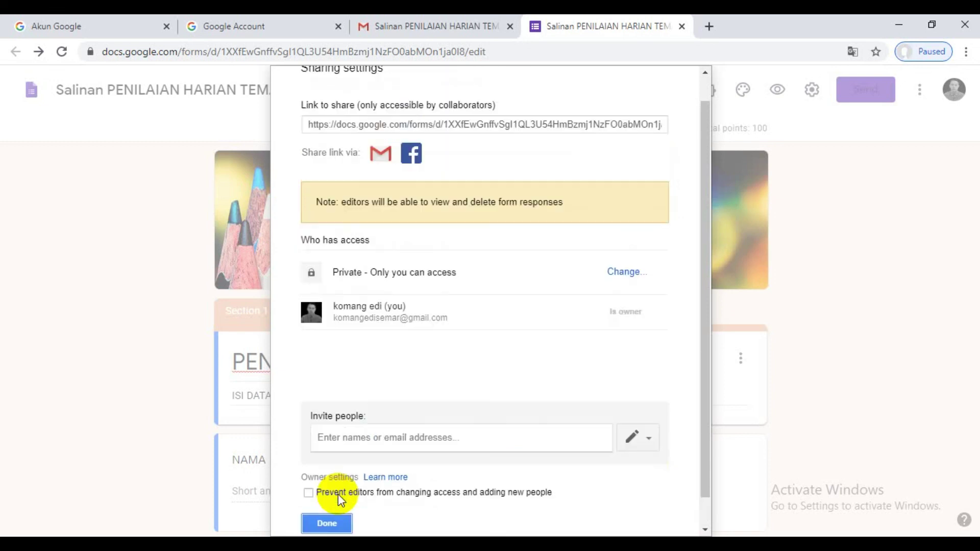
# Close the form's sharing settings and restore the browser window to its smaller size beside the former owner's window
pyautogui.scroll(-1, 706, 212)
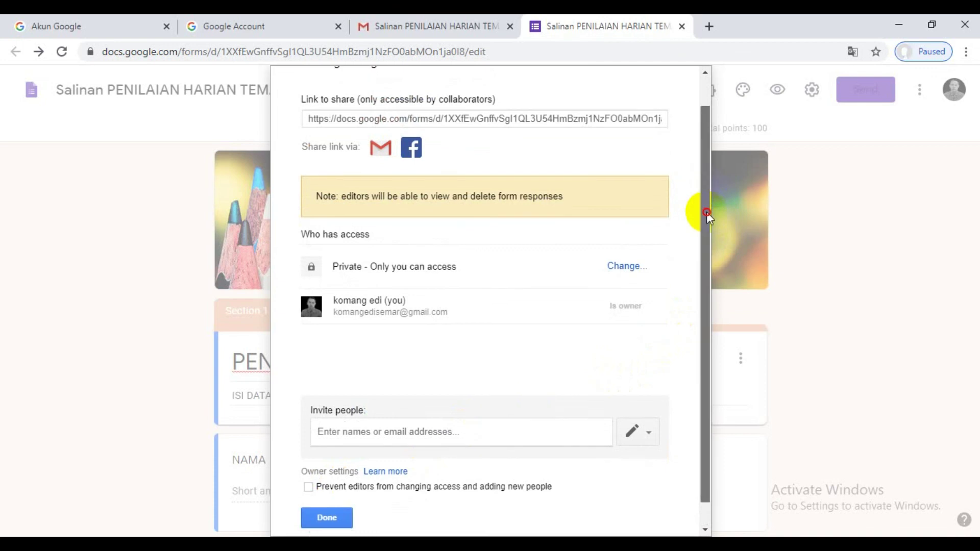
pyautogui.click(333, 495)
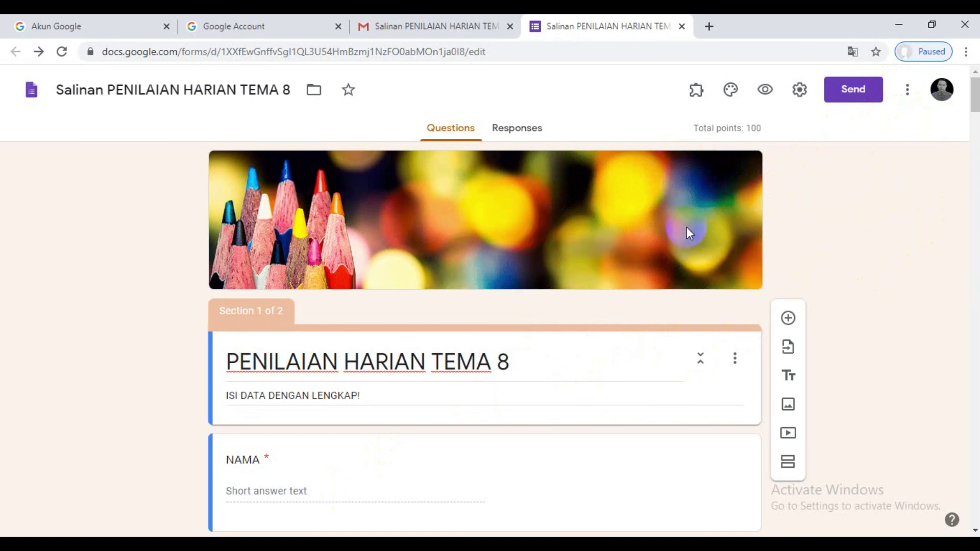
pyautogui.click(931, 24)
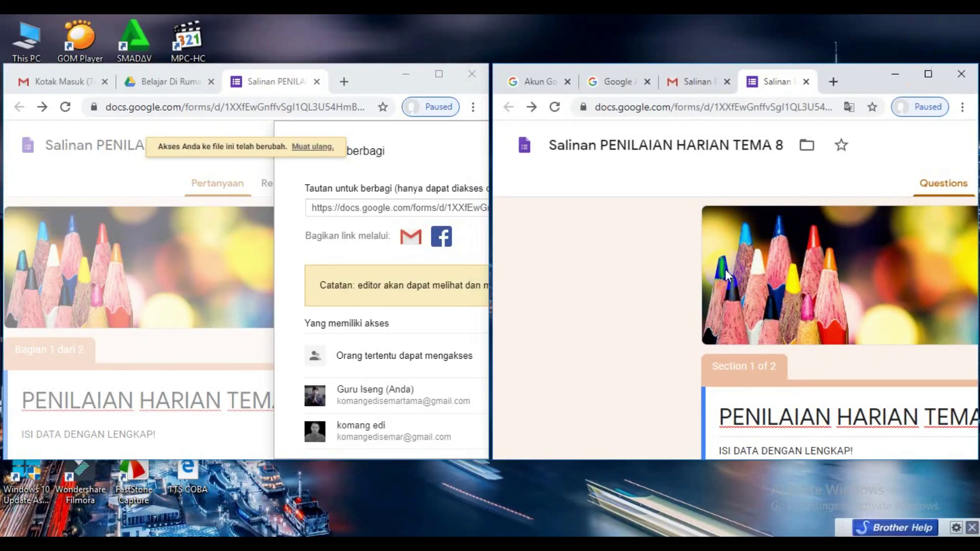